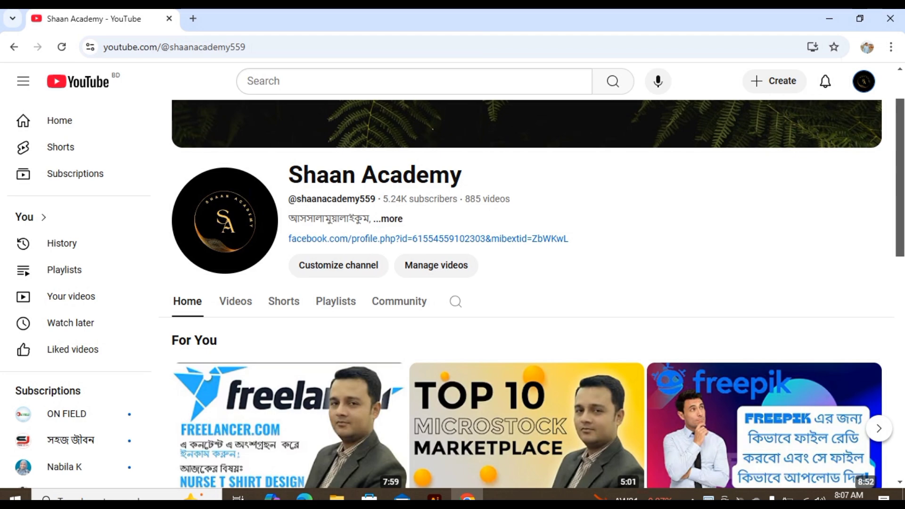
Step: Browse the channel's created playlists and open the Micro Stock Marketplace playlist, pausing its playback
scroll(764, 226, down, 4)
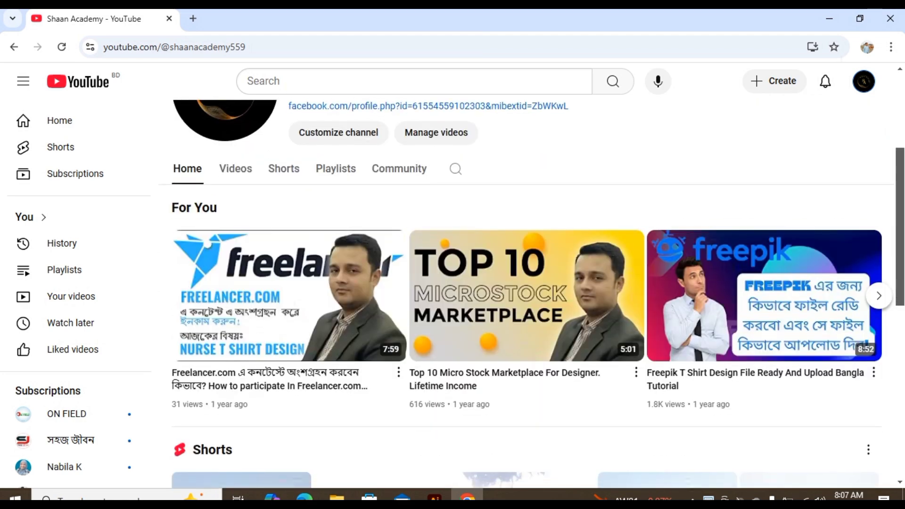
scroll(764, 226, up, 4)
scroll(764, 226, down, 10)
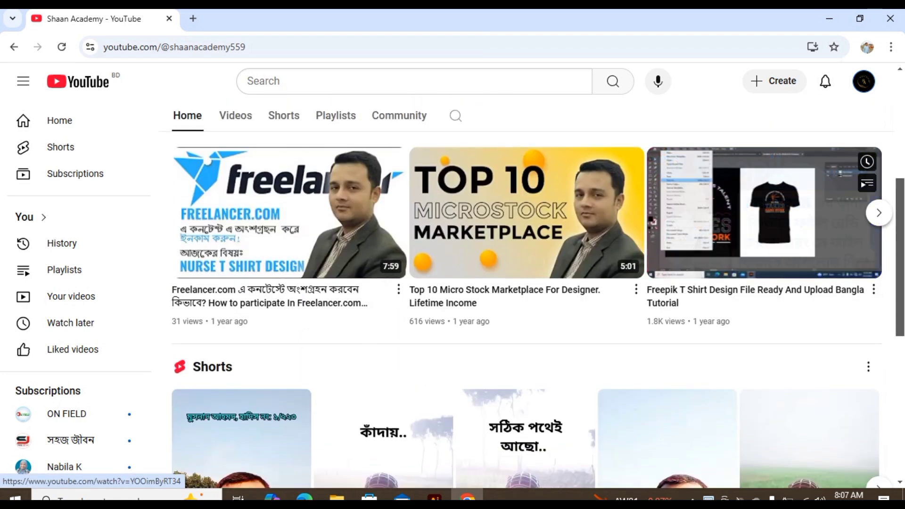
scroll(764, 226, up, 8)
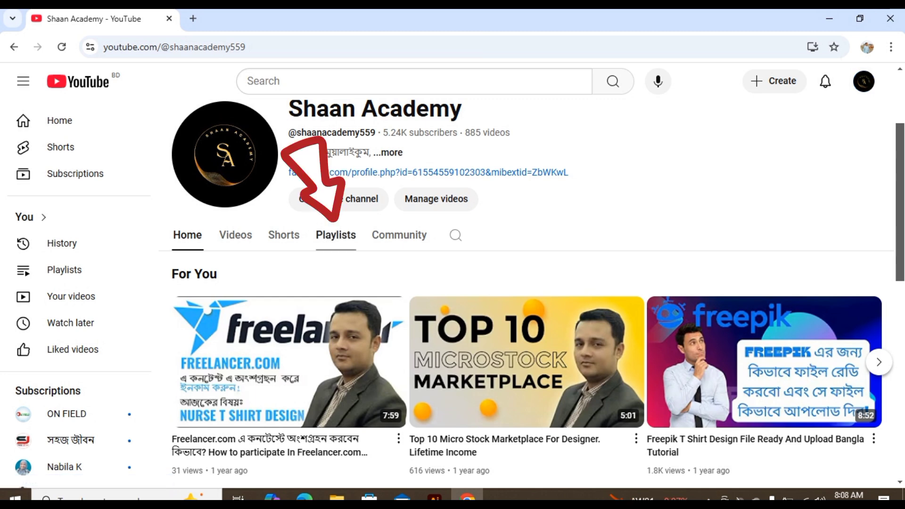
click(336, 235)
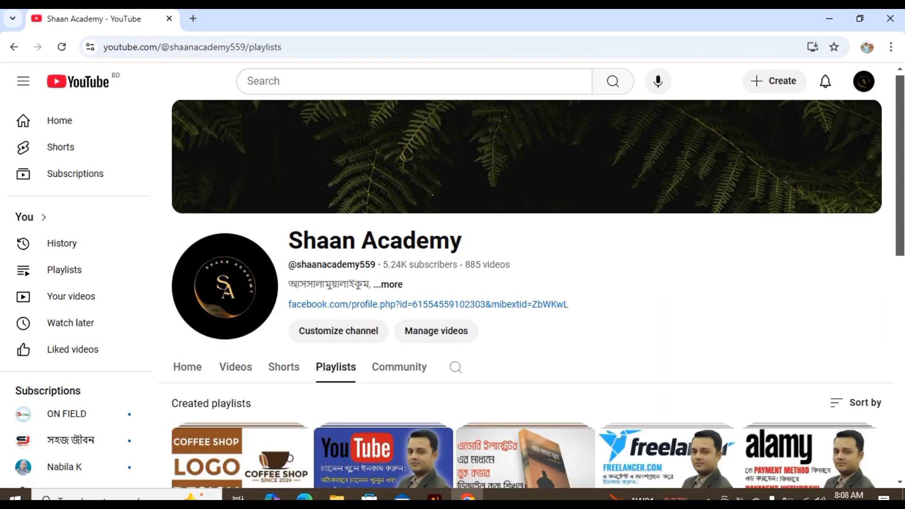
scroll(532, 282, down, 4)
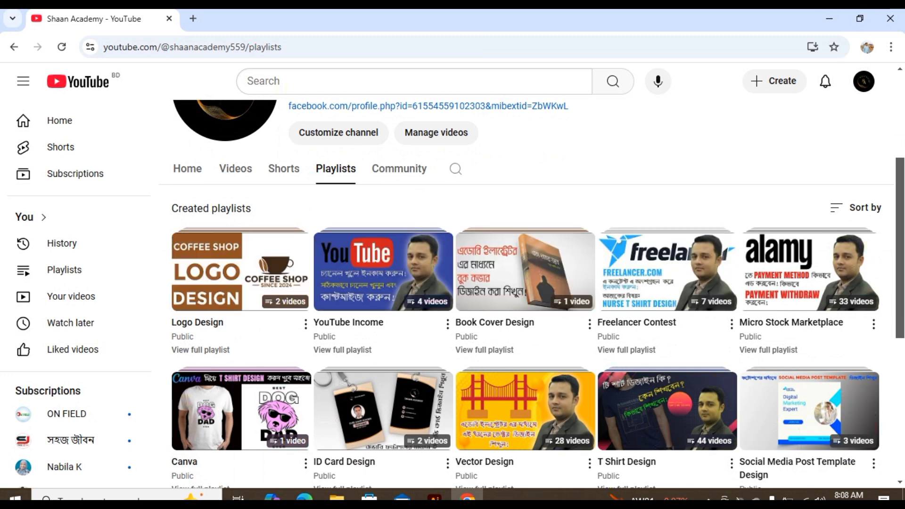
click(787, 263)
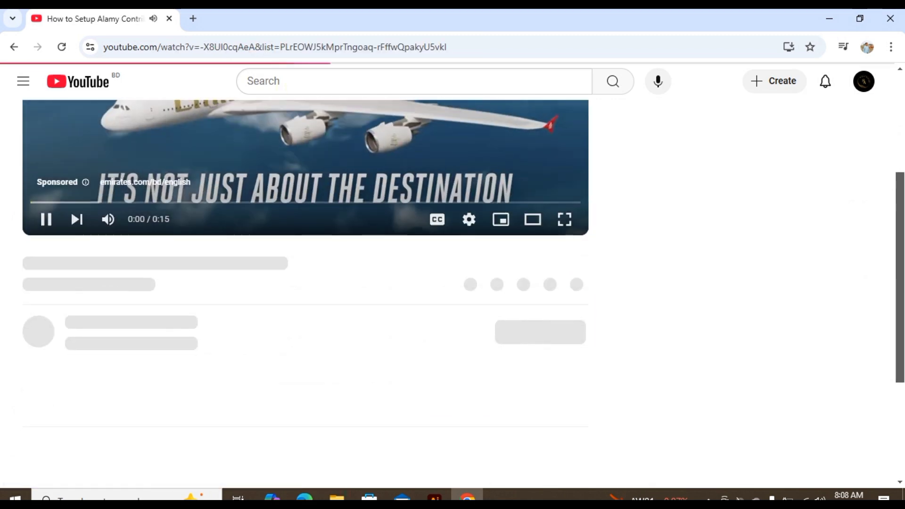
key(space)
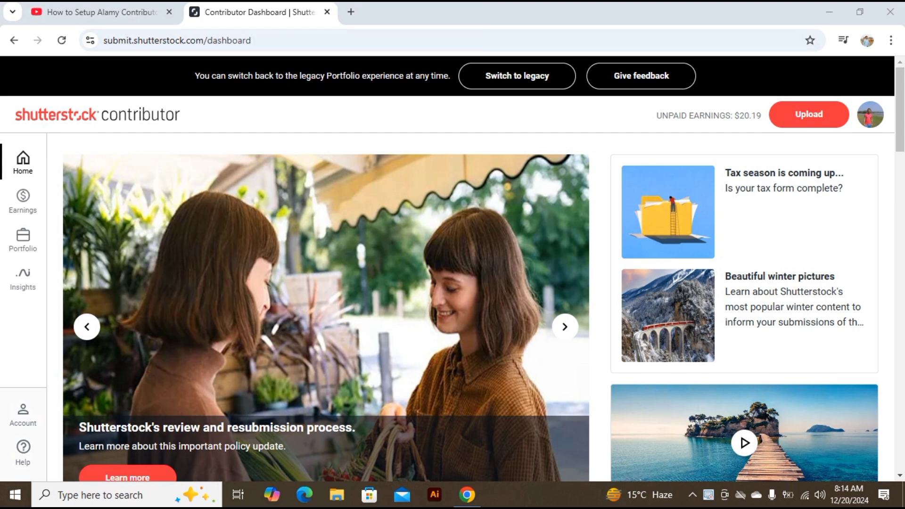
Step: Open the Tax center from the Shutterstock contributor earnings section and start submitting a new tax form
click(23, 135)
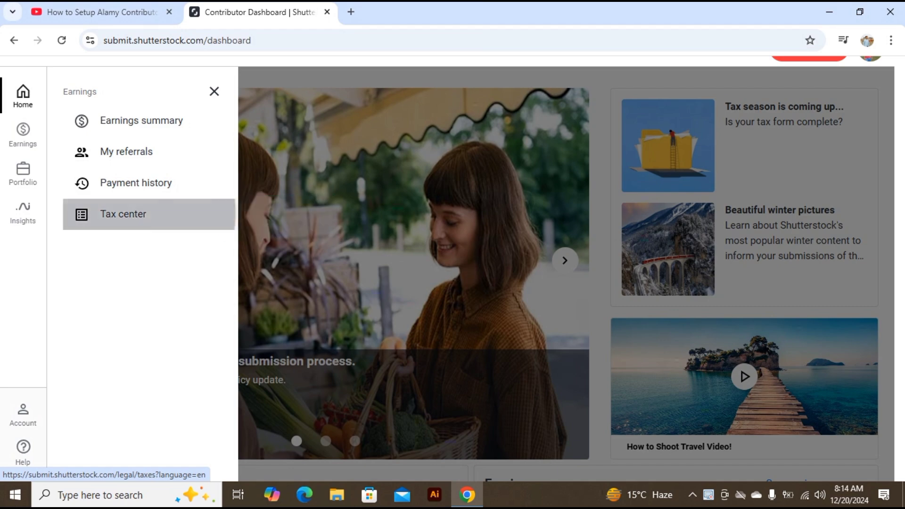
click(123, 214)
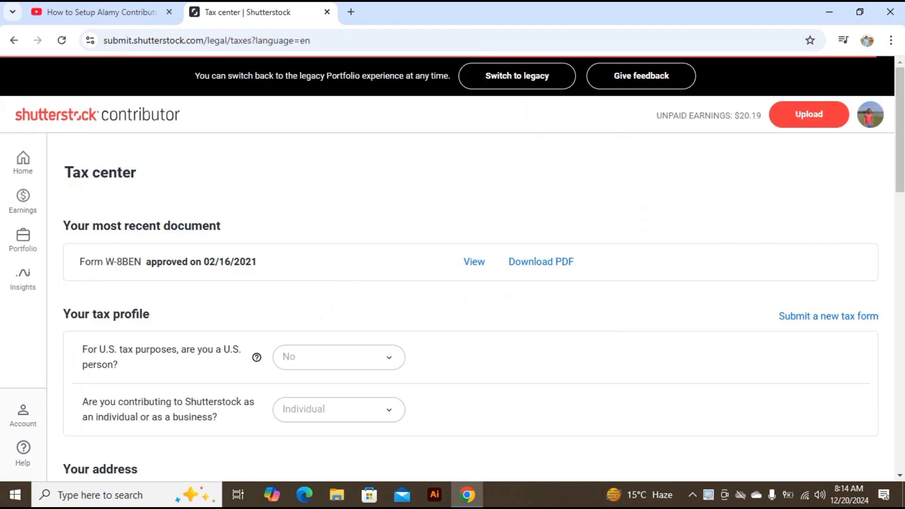
scroll(471, 269, down, 2)
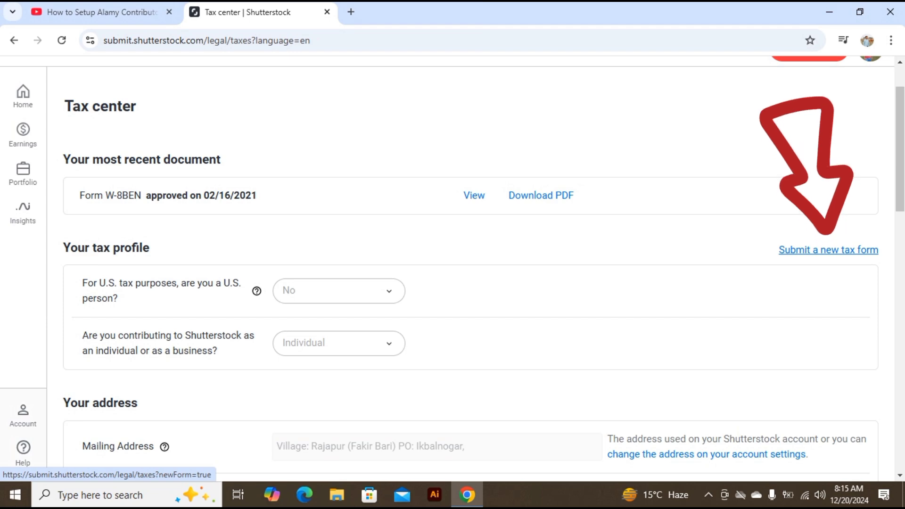
click(828, 249)
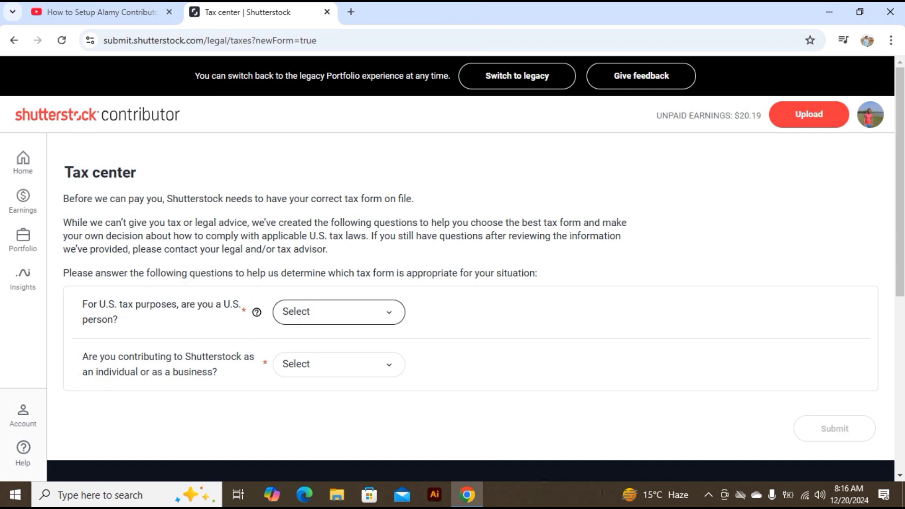
Step: Answer No to being a U.S. person, choose Individual as the contributor type, and submit the answers
click(338, 312)
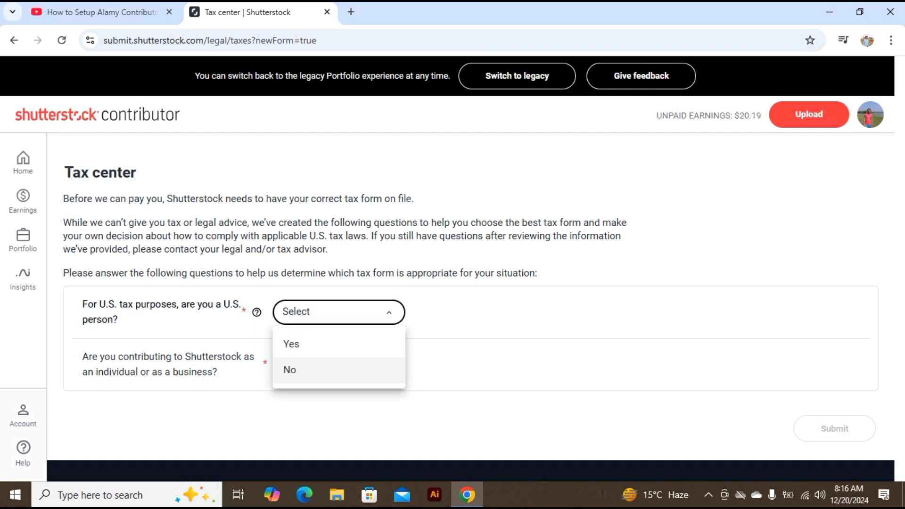
click(317, 371)
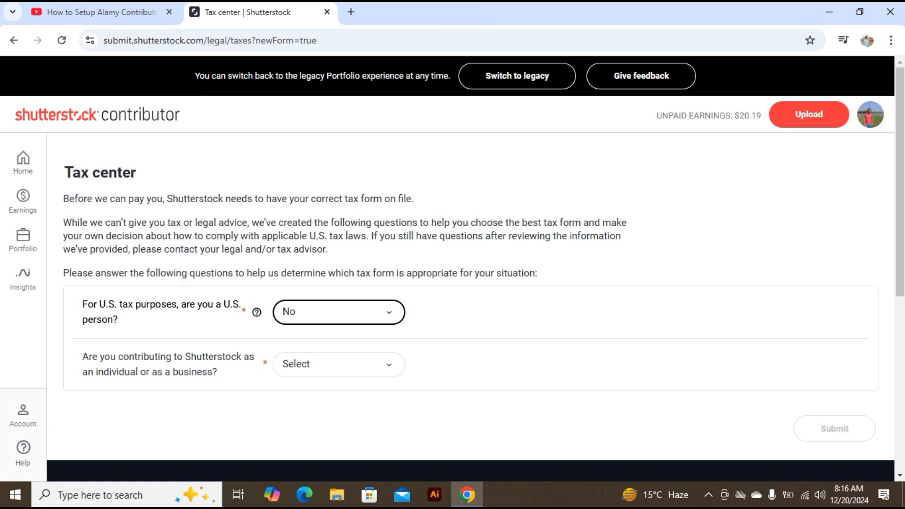
click(339, 364)
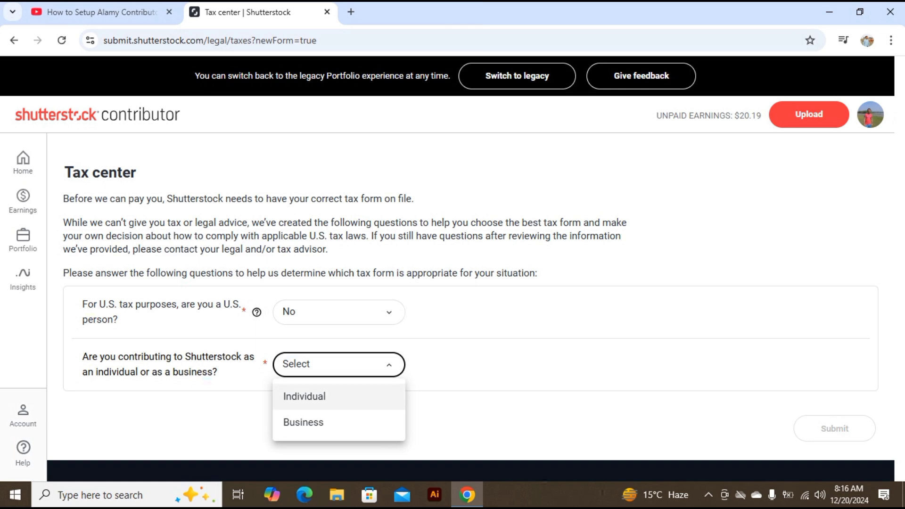
click(304, 396)
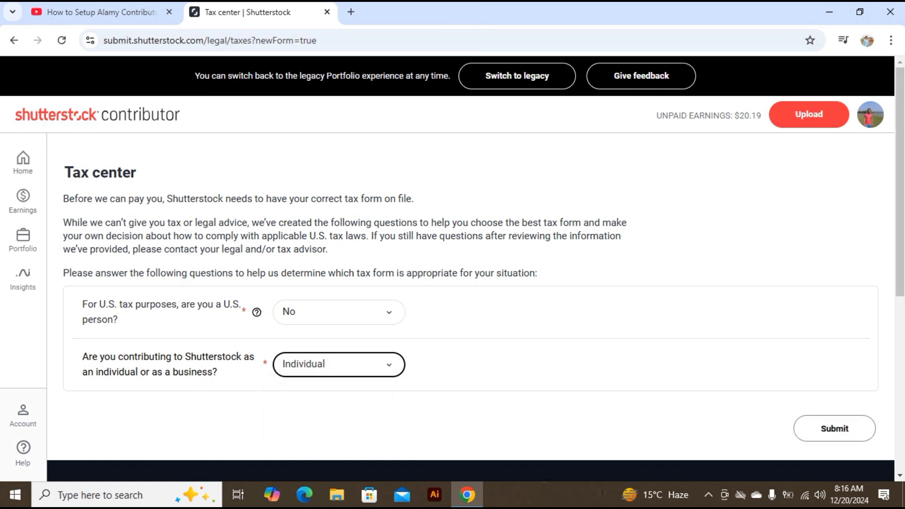
scroll(453, 268, down, 1)
scroll(453, 269, up, 1)
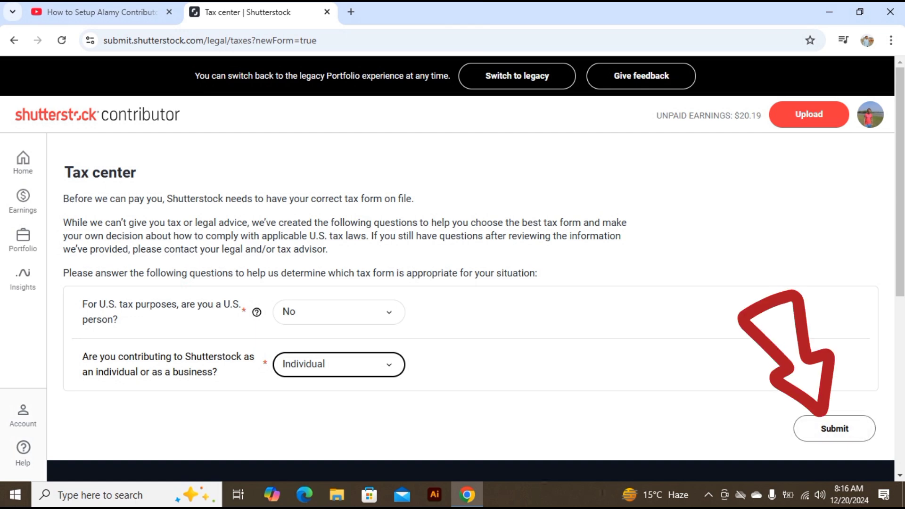
click(834, 429)
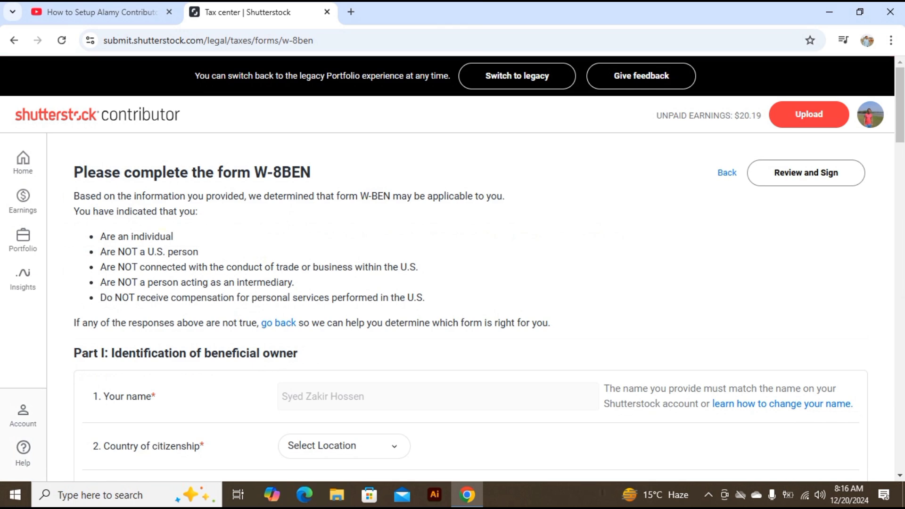
Step: Set the country of citizenship to Bangladesh in Part I of the W-8BEN form
scroll(452, 269, down, 3)
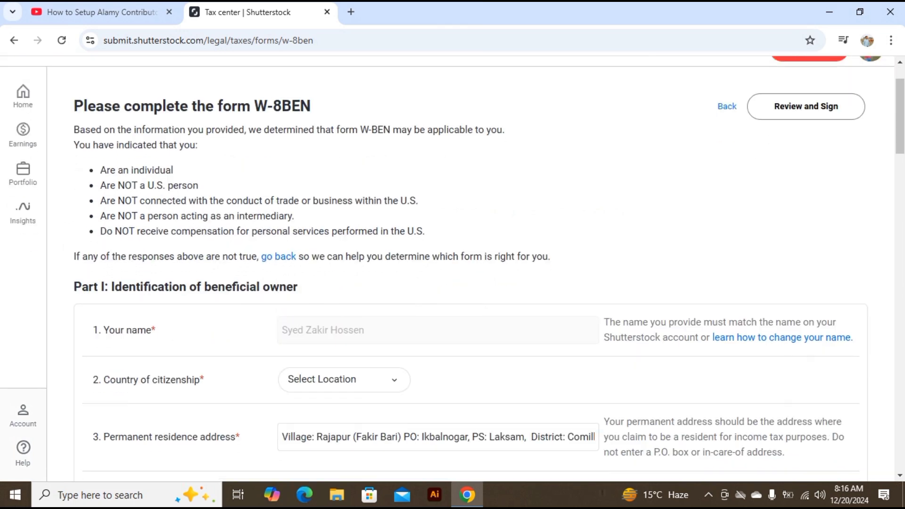
scroll(453, 269, down, 2)
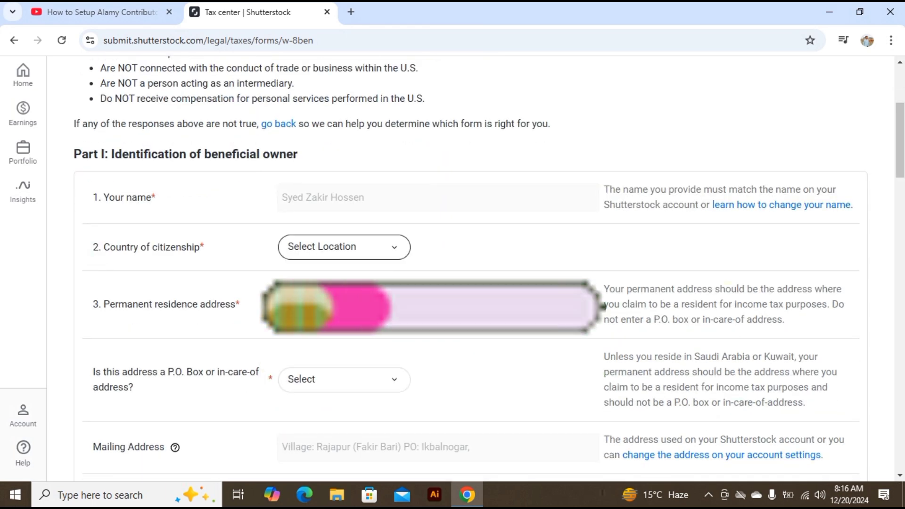
click(344, 247)
scroll(377, 359, down, 7)
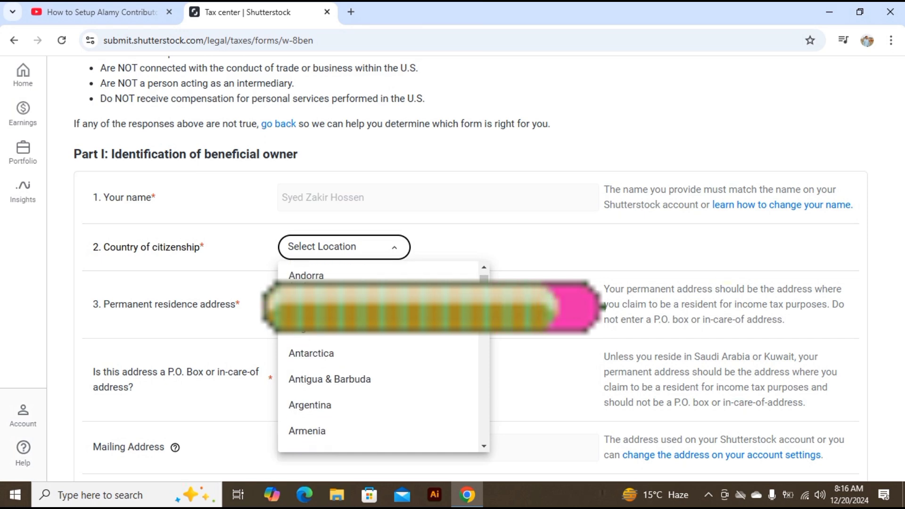
scroll(377, 359, down, 2)
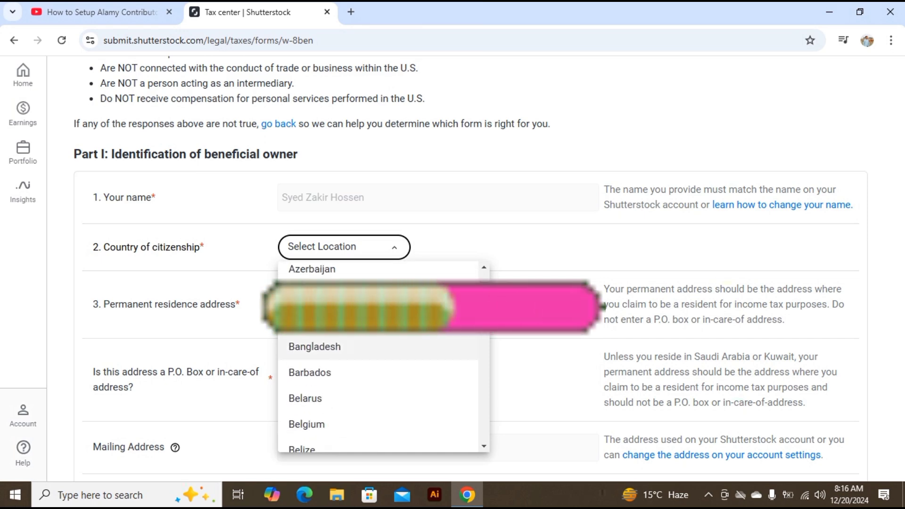
click(330, 347)
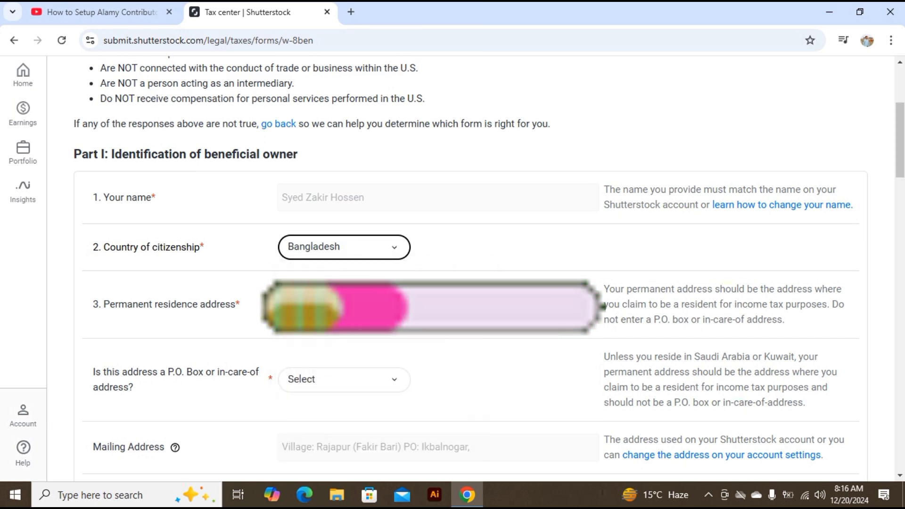
Step: Answer No to whether the permanent residence address is a P.O. Box or in-care-of address
scroll(453, 269, down, 1)
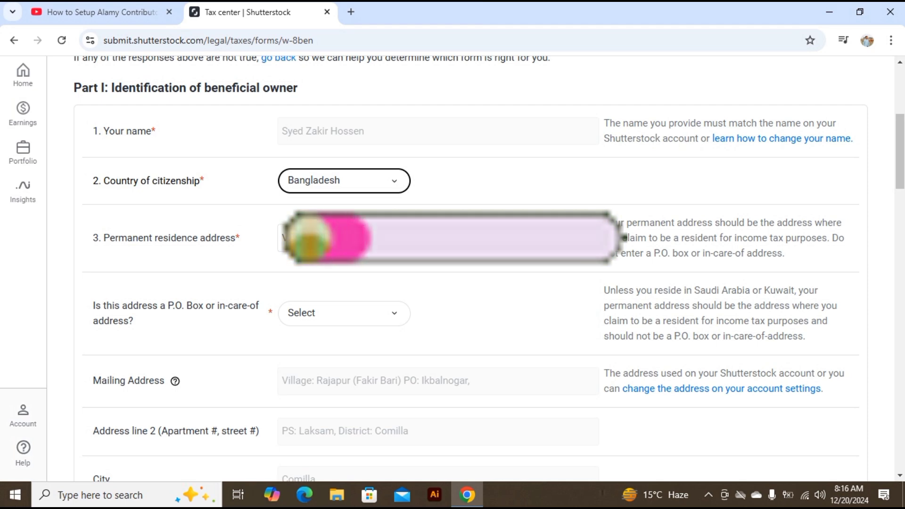
scroll(453, 269, down, 1)
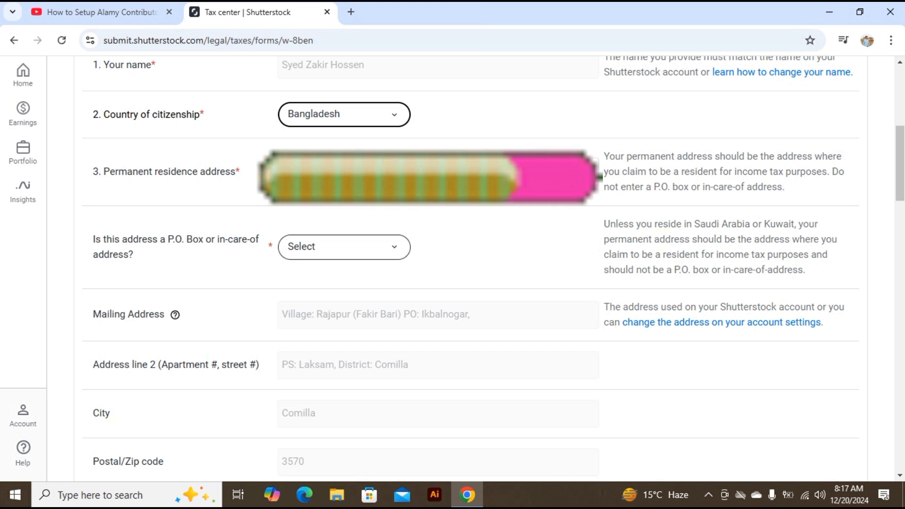
click(344, 247)
click(297, 305)
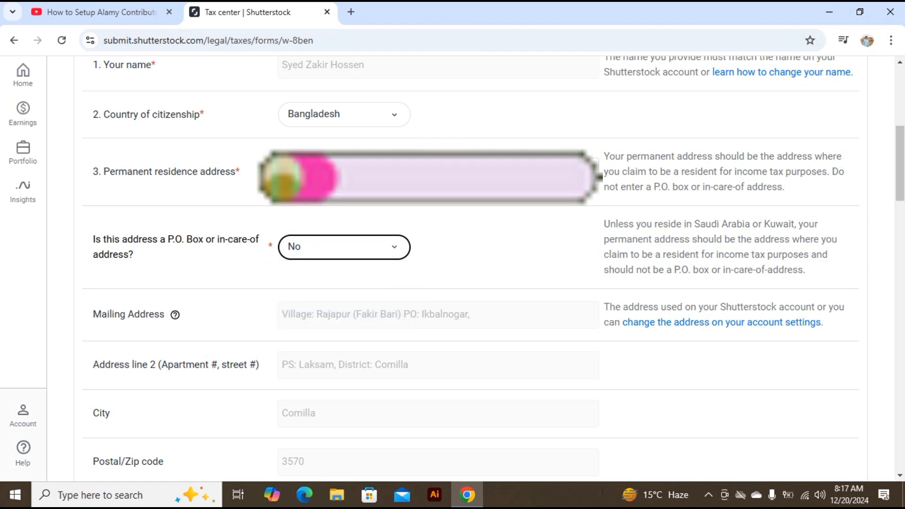
Step: Fill in the beneficial owner's date of birth in Part I, leaving the tax identification and reference numbers blank
scroll(453, 264, down, 1)
scroll(452, 264, down, 2)
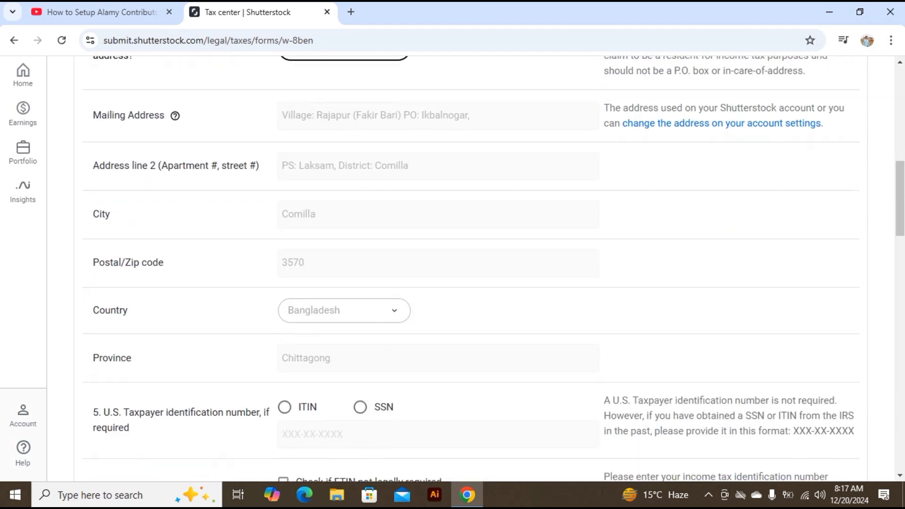
scroll(452, 263, down, 5)
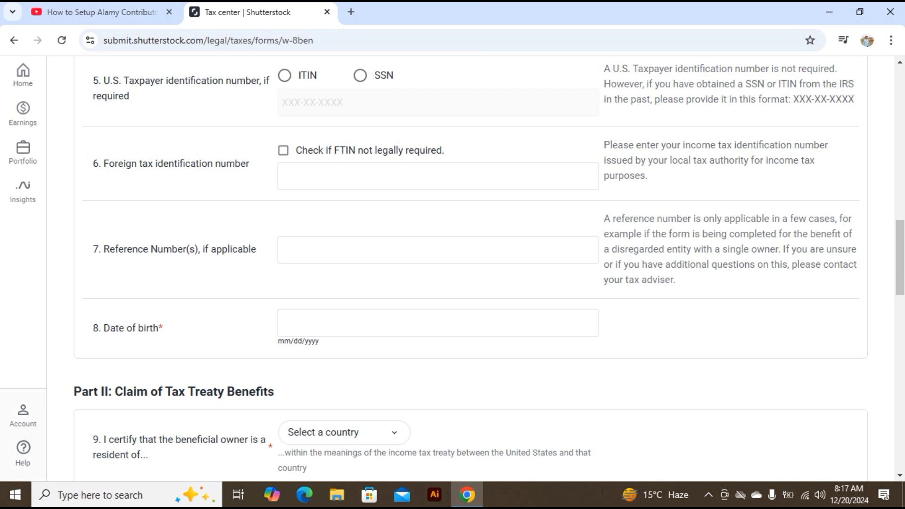
scroll(452, 264, down, 1)
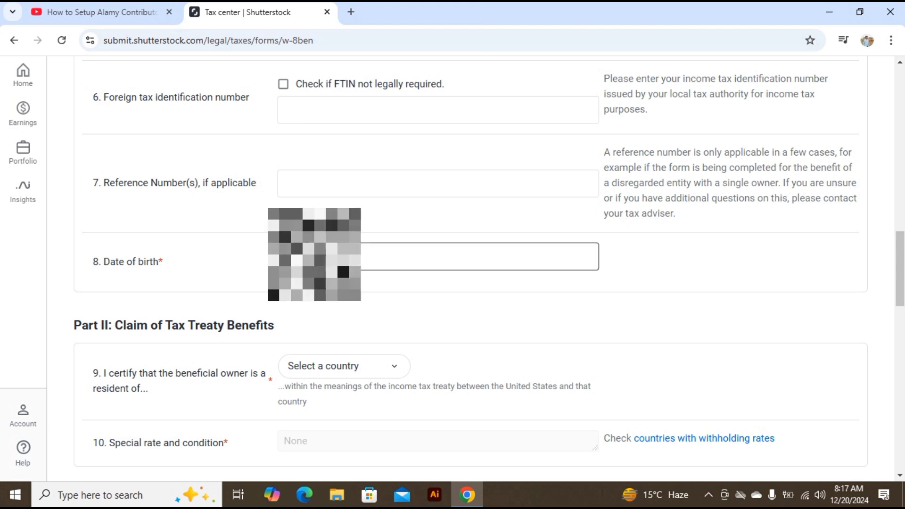
click(315, 257)
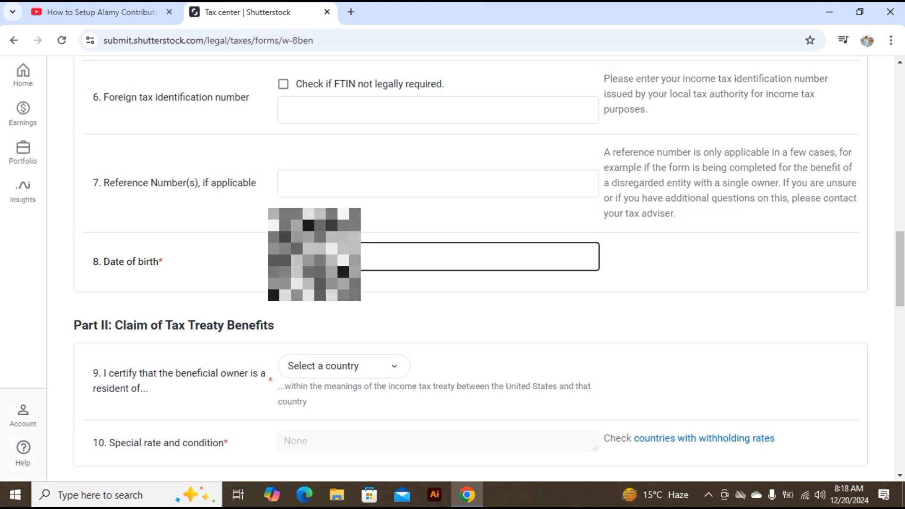
Step: Certify Bangladesh as the beneficial owner's country of residence in the tax treaty benefits claim
scroll(344, 235, down, 2)
click(344, 233)
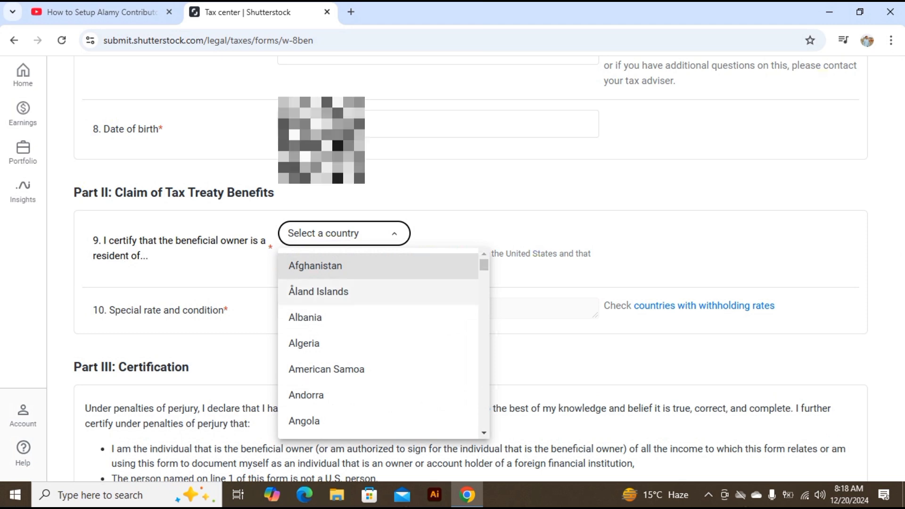
scroll(353, 291, down, 3)
scroll(344, 329, down, 4)
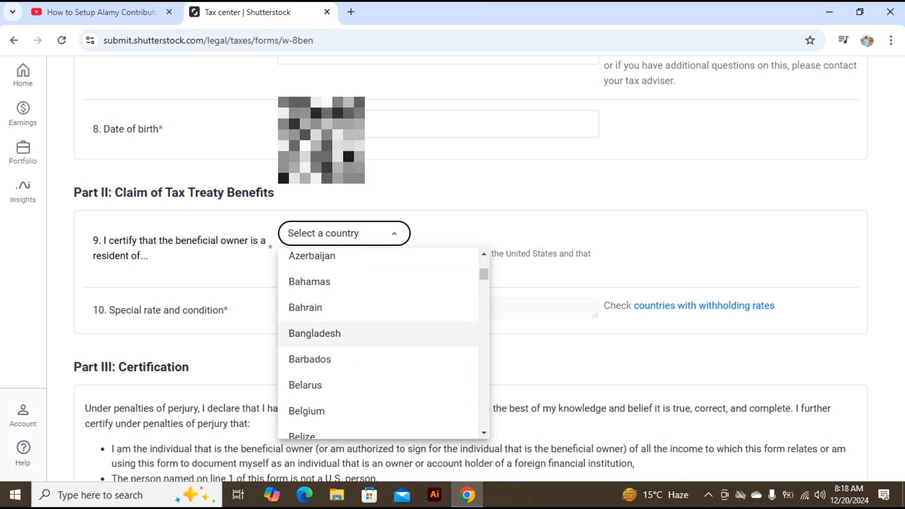
click(345, 333)
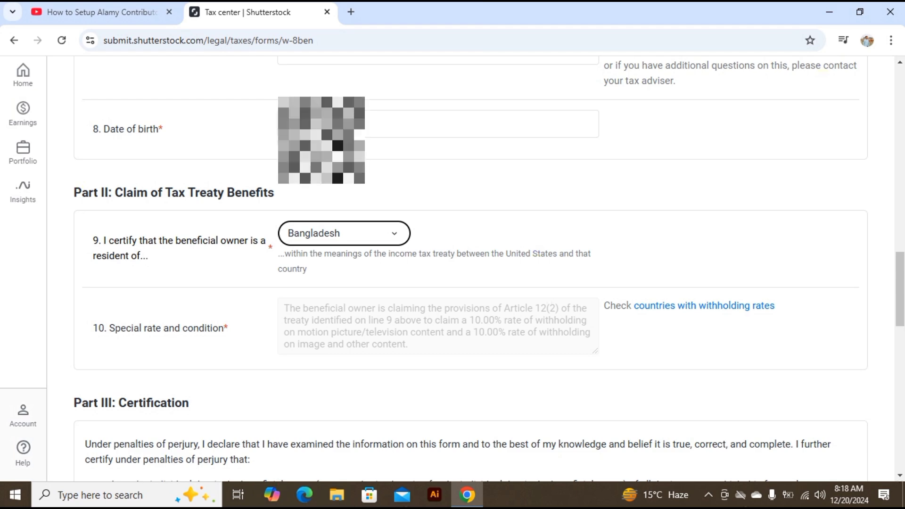
Step: Certify the capacity to sign for the person identified in line 1 of the form
scroll(453, 268, down, 8)
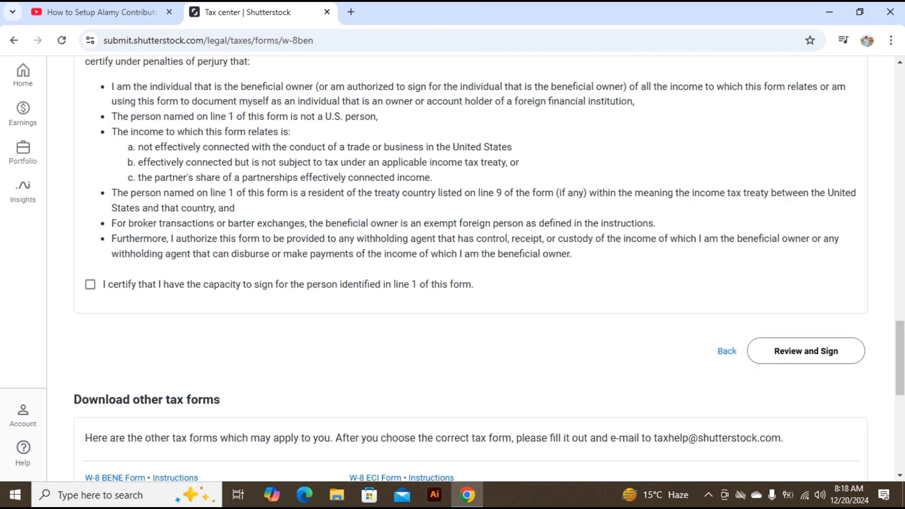
scroll(452, 269, down, 2)
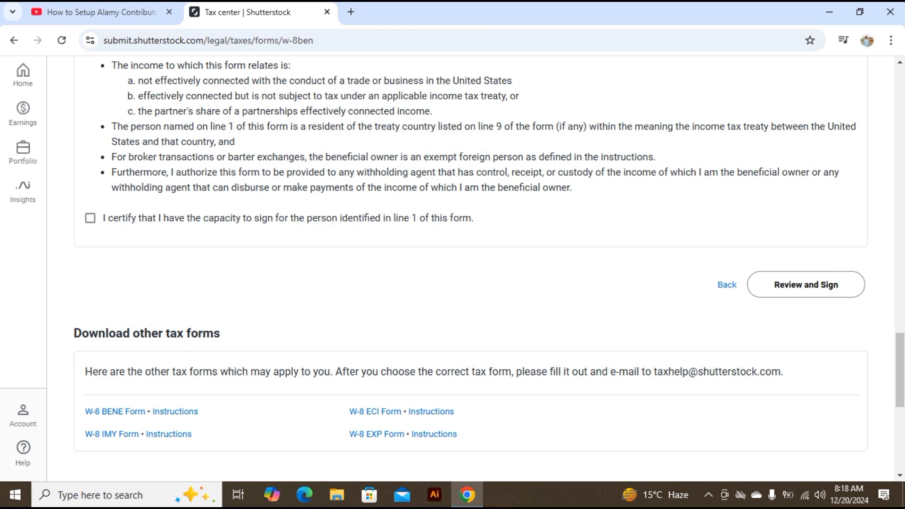
click(91, 218)
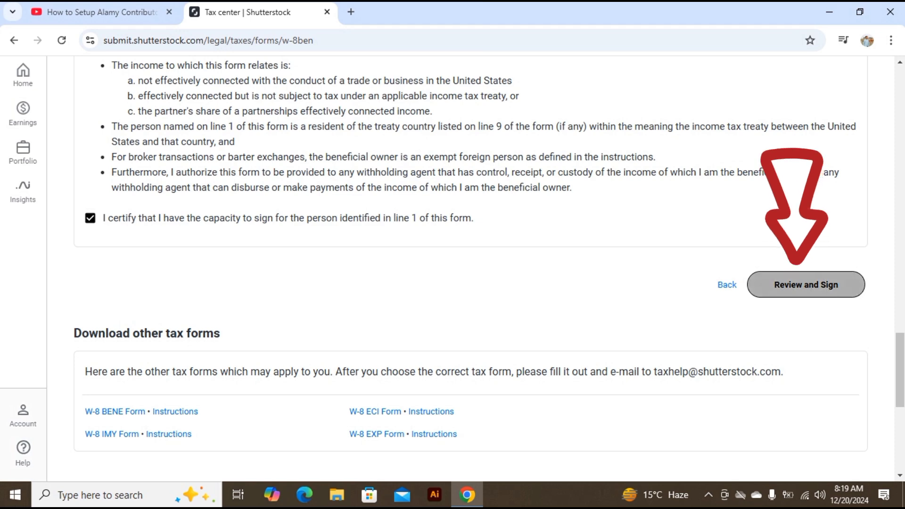
Step: Proceed to the review of form W-8BEN and check its entries from Part I through the Part III certification
click(806, 285)
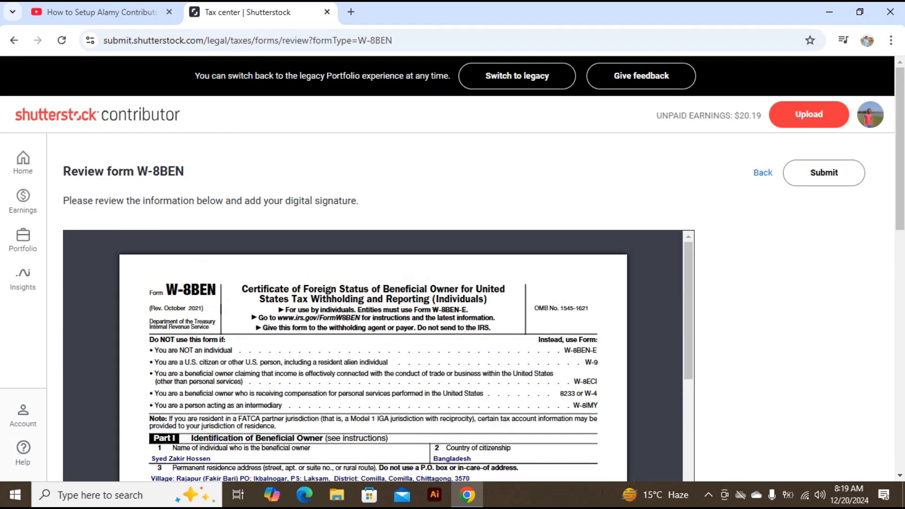
scroll(373, 356, down, 3)
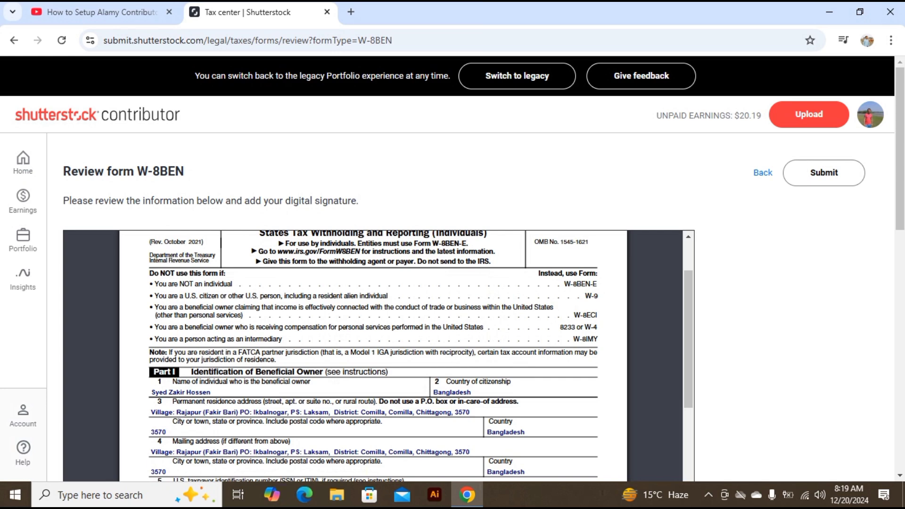
scroll(372, 356, down, 3)
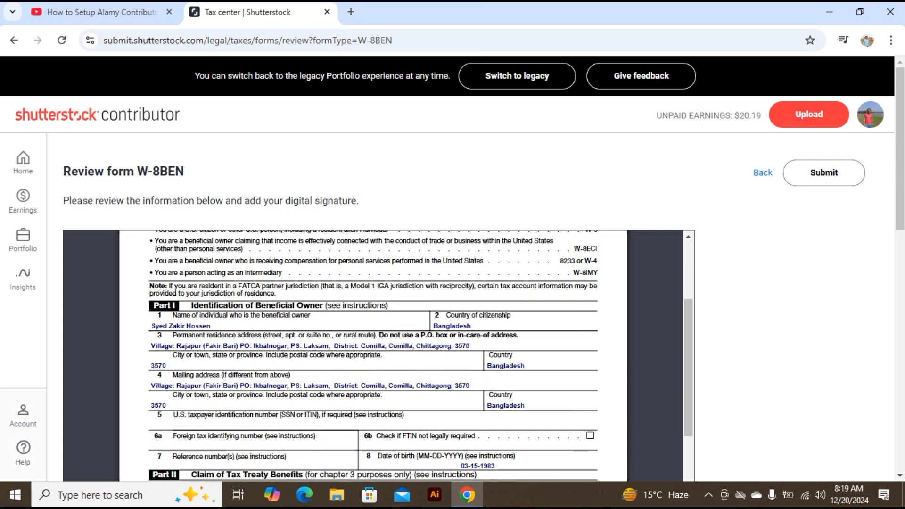
scroll(372, 356, down, 3)
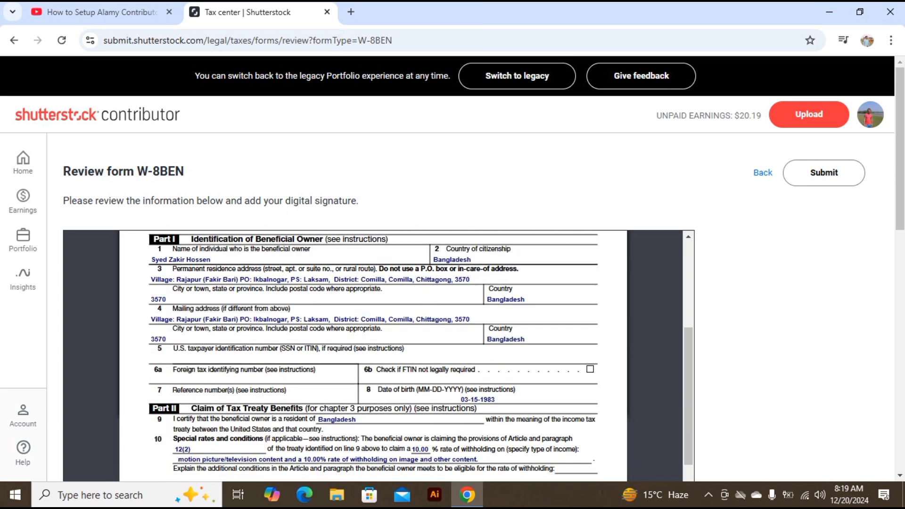
scroll(373, 356, down, 10)
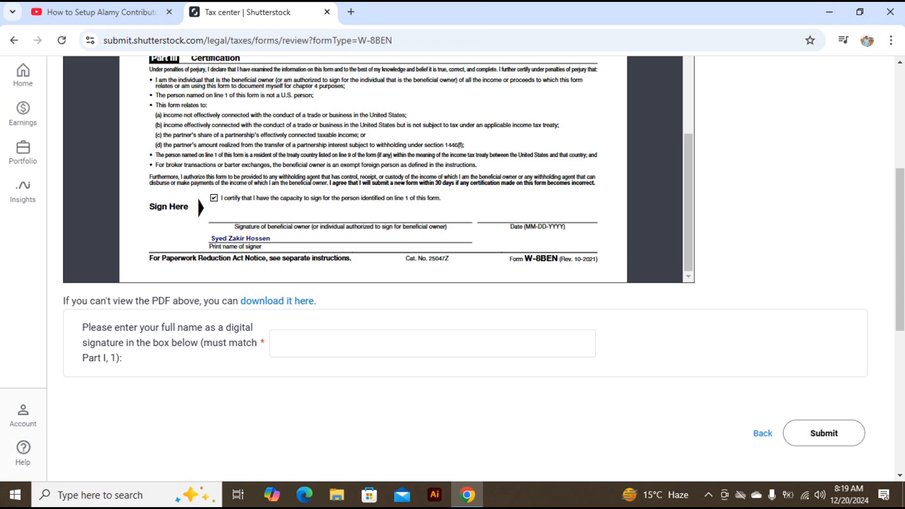
Step: Enter the beneficial owner's full name as the digital signature, matching Part I line 1, and submit the W-8BEN form
scroll(432, 277, down, 1)
click(432, 277)
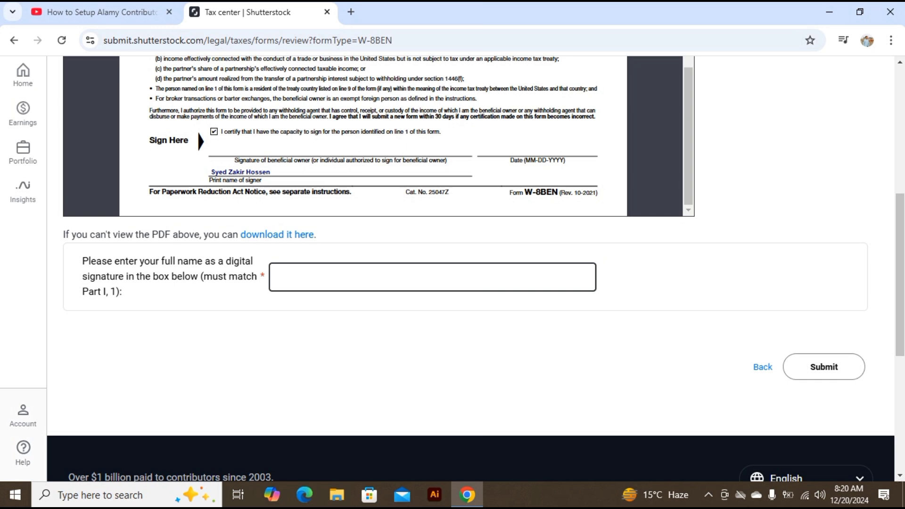
text(Syed Zakir Hossen)
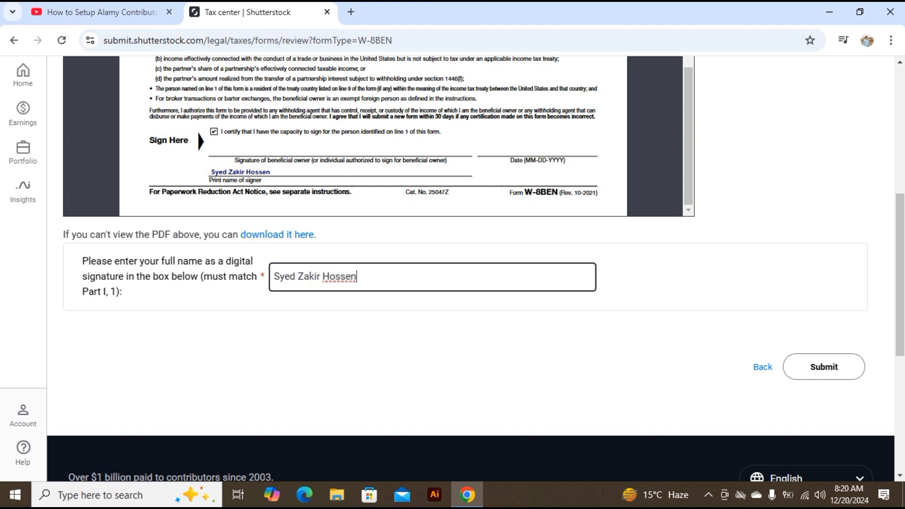
click(824, 366)
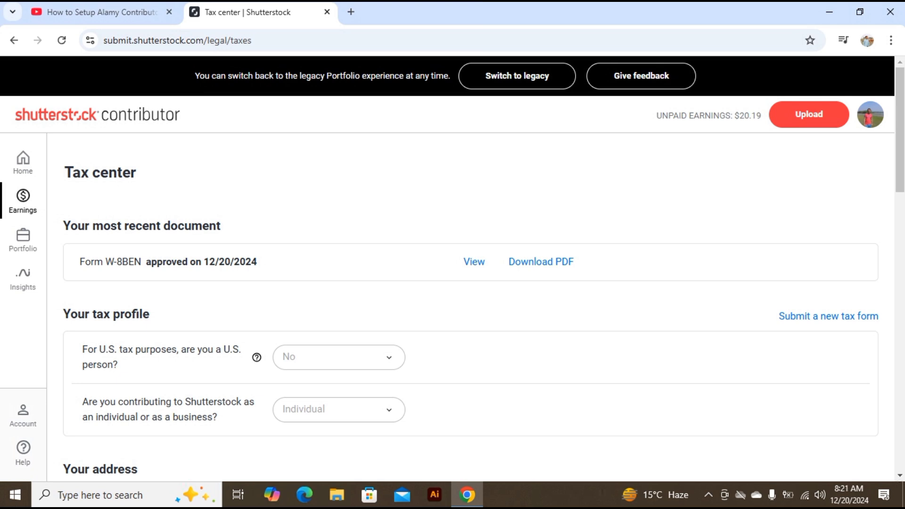
scroll(453, 283, down, 1)
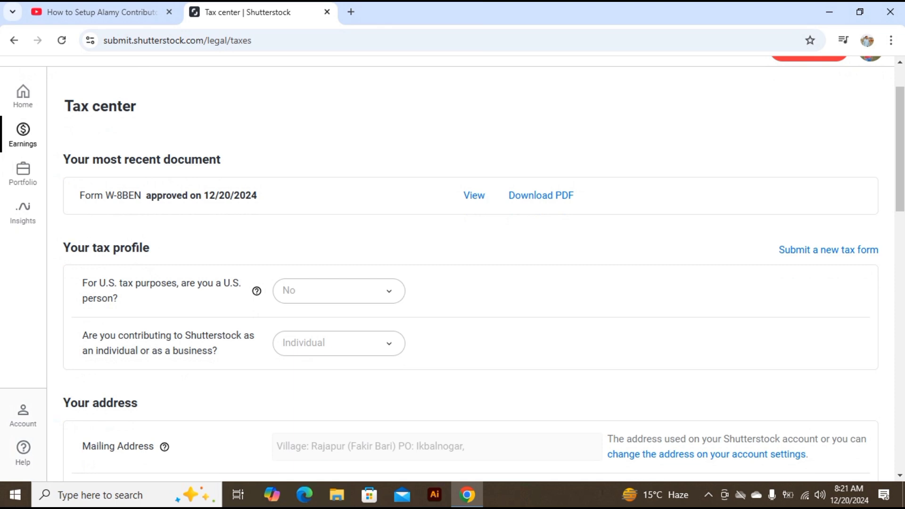